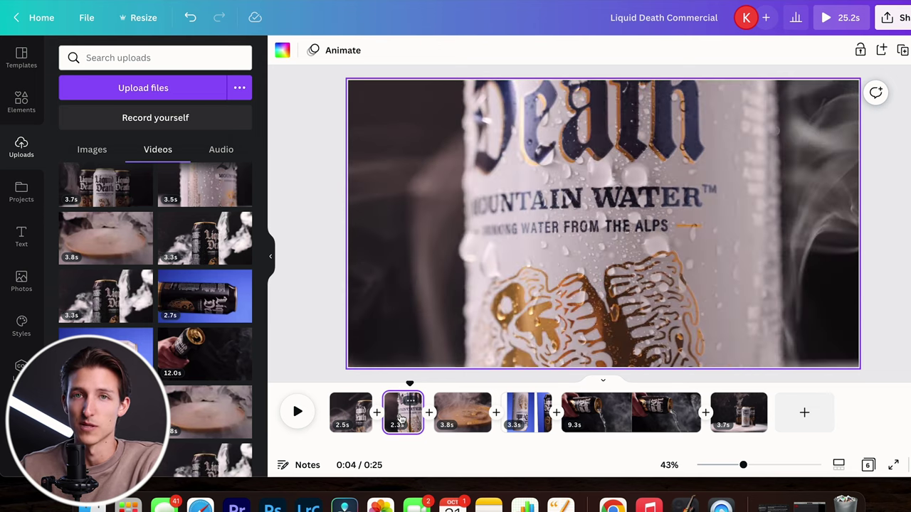
- Trim the start of the third clip and play it back to check the cut
{"action": "key", "text": "space"}
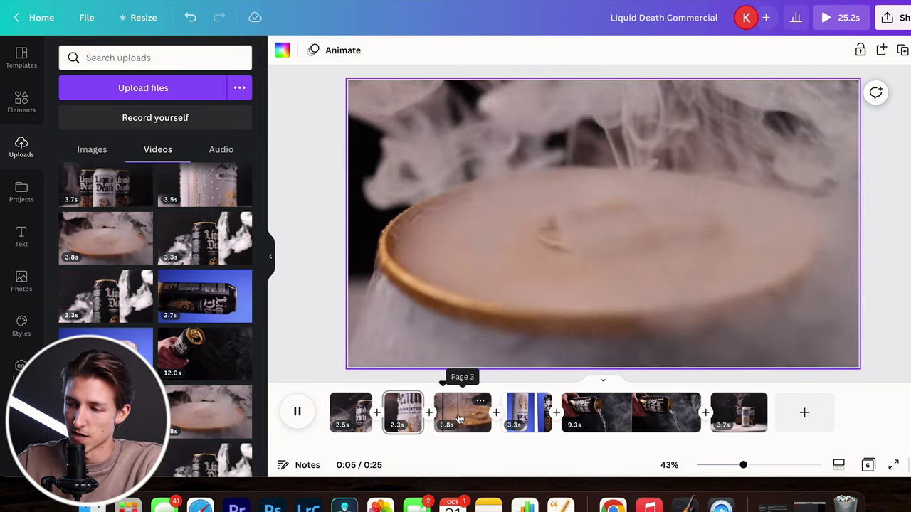
{"action": "left_click", "coordinate": [459, 420]}
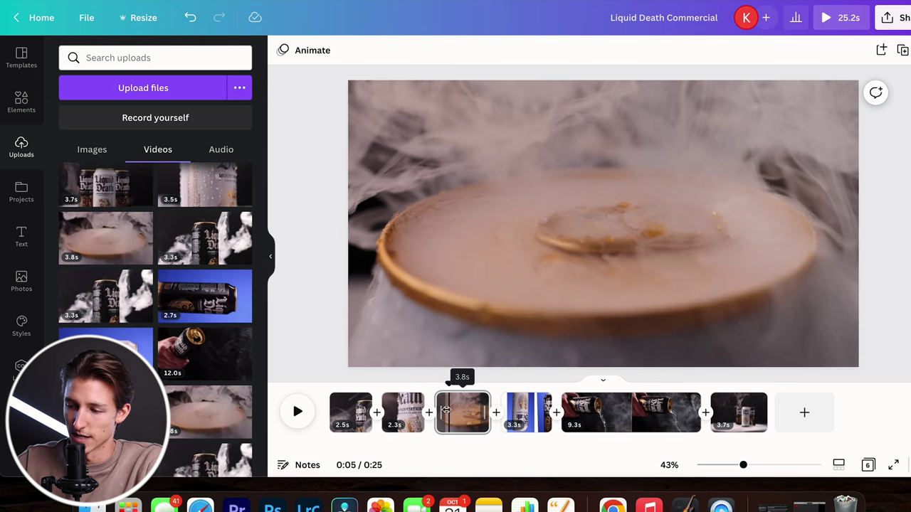
{"action": "left_click_drag", "start_coordinate": [444, 410], "coordinate": [442, 411]}
{"action": "key", "text": "space"}
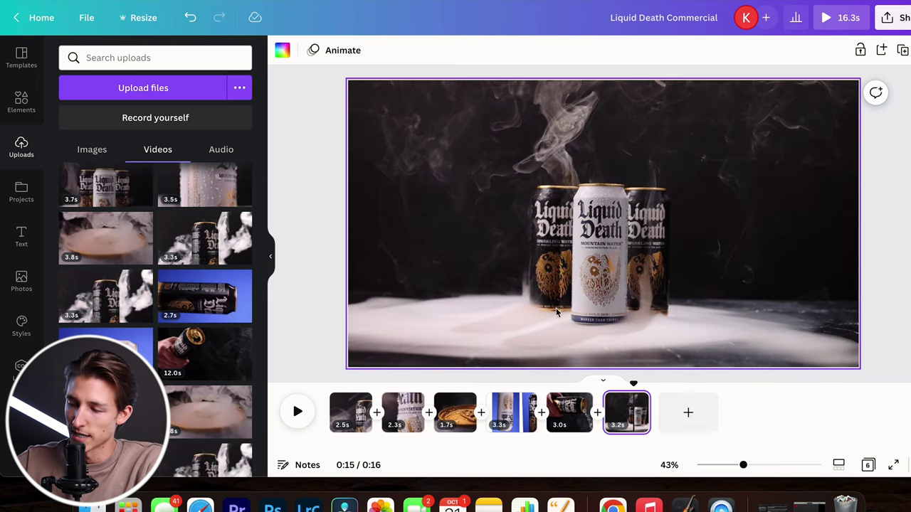
- Crop tighter on the final three-can smoke shot and reposition the footage, then undo it
{"action": "double_click", "coordinate": [482, 353]}
{"action": "left_click_drag", "start_coordinate": [856, 367], "coordinate": [887, 389]}
{"action": "left_click_drag", "start_coordinate": [817, 320], "coordinate": [803, 315]}
{"action": "key", "text": "Return"}
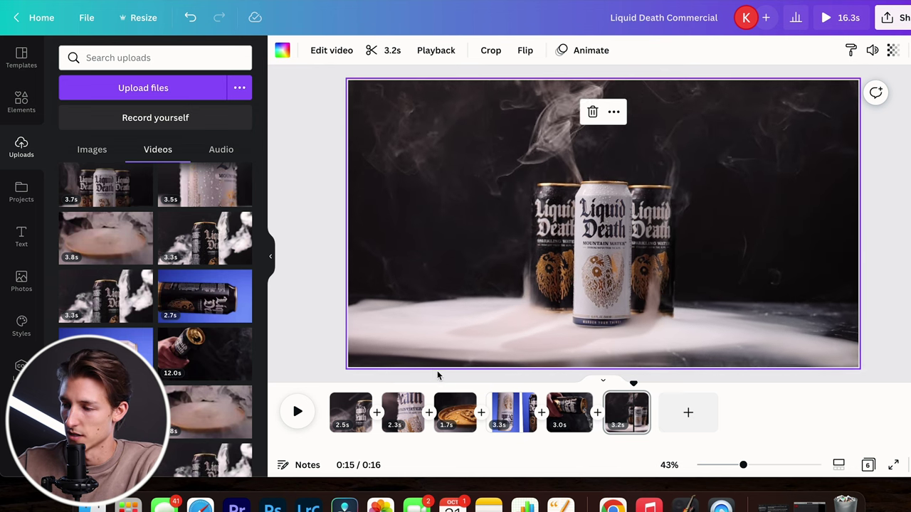
{"action": "key", "text": "super+z"}
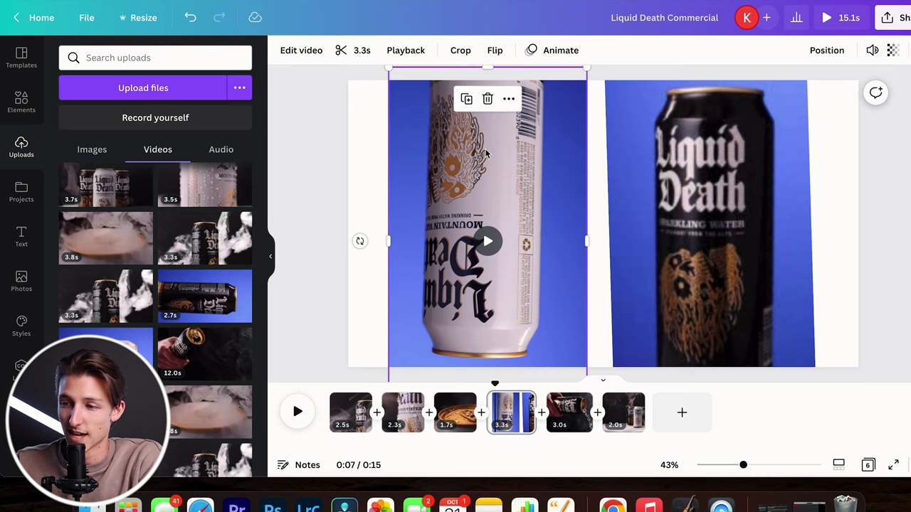
- Remove the blue backgrounds from the left and right can clips with Background Remover
{"action": "left_click", "coordinate": [298, 51]}
{"action": "left_click", "coordinate": [185, 147]}
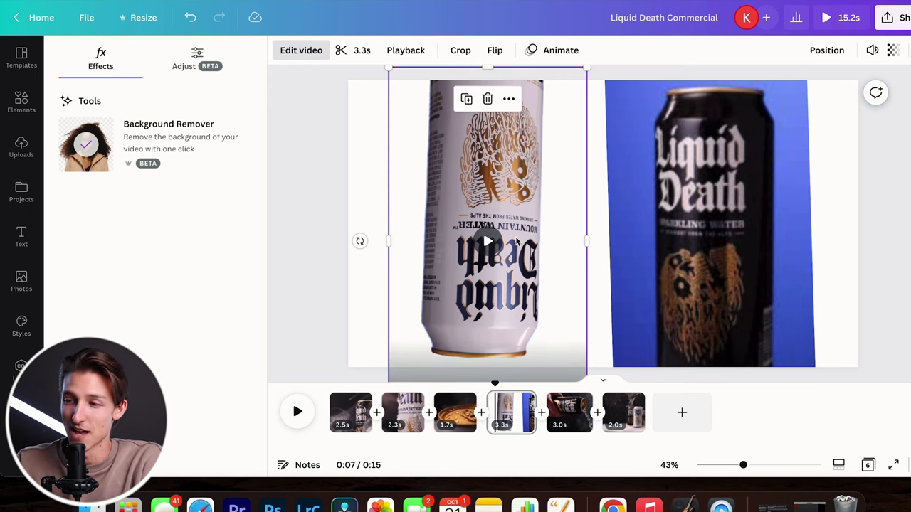
{"action": "left_click", "coordinate": [710, 212]}
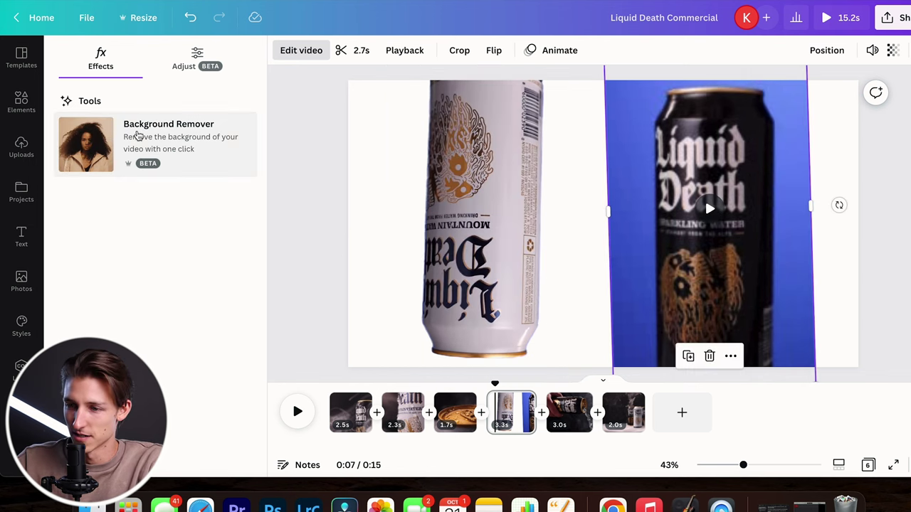
{"action": "left_click", "coordinate": [137, 135]}
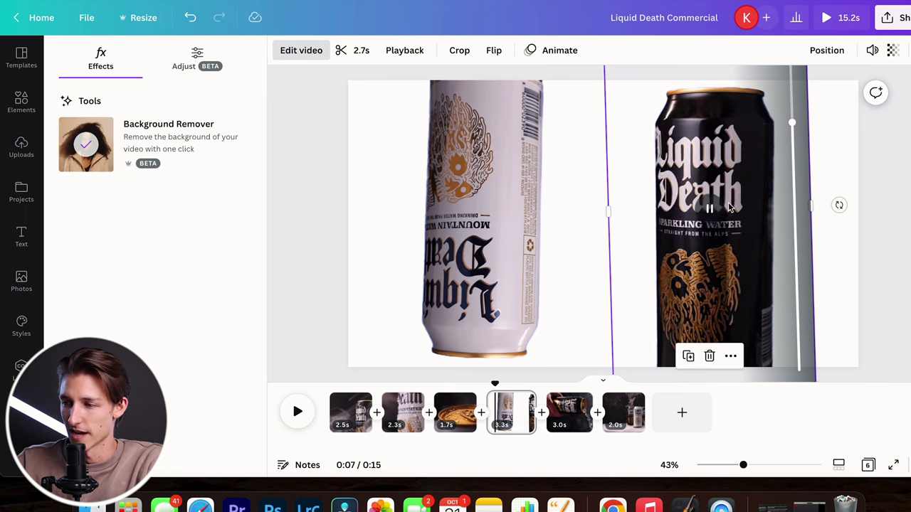
- Tilt both cans about 40 degrees, then resize and reposition them across the frame
{"action": "left_click", "coordinate": [428, 170]}
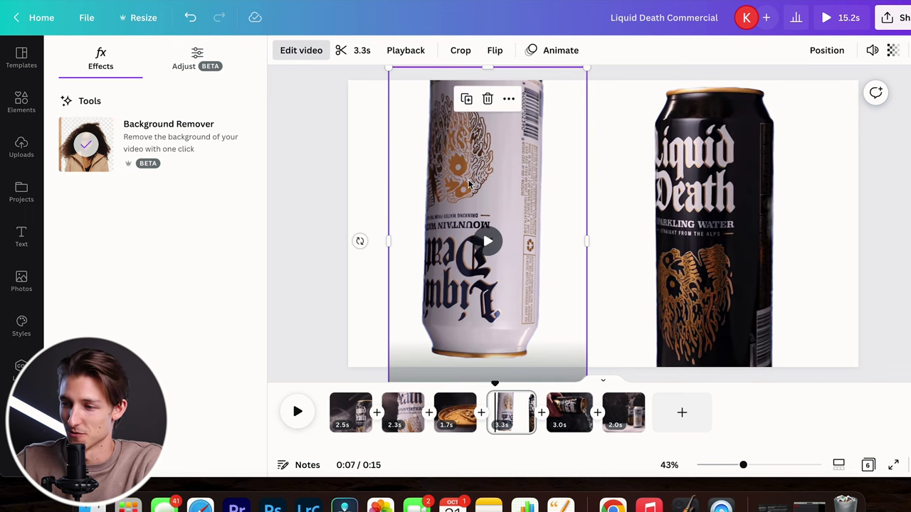
{"action": "left_click_drag", "start_coordinate": [360, 240], "coordinate": [126, 138]}
{"action": "left_click_drag", "start_coordinate": [476, 259], "coordinate": [502, 168]}
{"action": "left_click", "coordinate": [733, 186]}
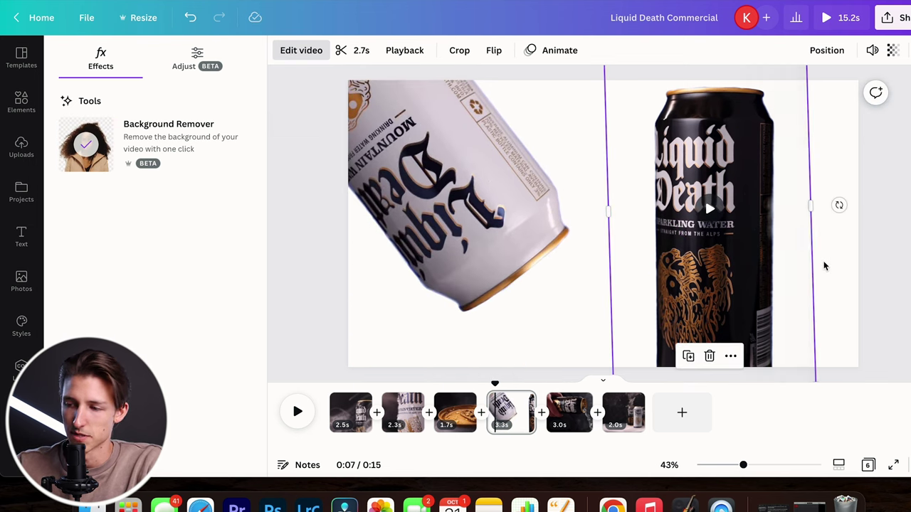
{"action": "left_click_drag", "start_coordinate": [830, 203], "coordinate": [814, 130]}
{"action": "left_click_drag", "start_coordinate": [519, 125], "coordinate": [582, 159]}
{"action": "left_click_drag", "start_coordinate": [669, 128], "coordinate": [700, 189]}
{"action": "left_click", "coordinate": [475, 385]}
- Place the dark crinkled texture video behind the cans and preview from the can-lid clip
{"action": "key", "text": "space"}
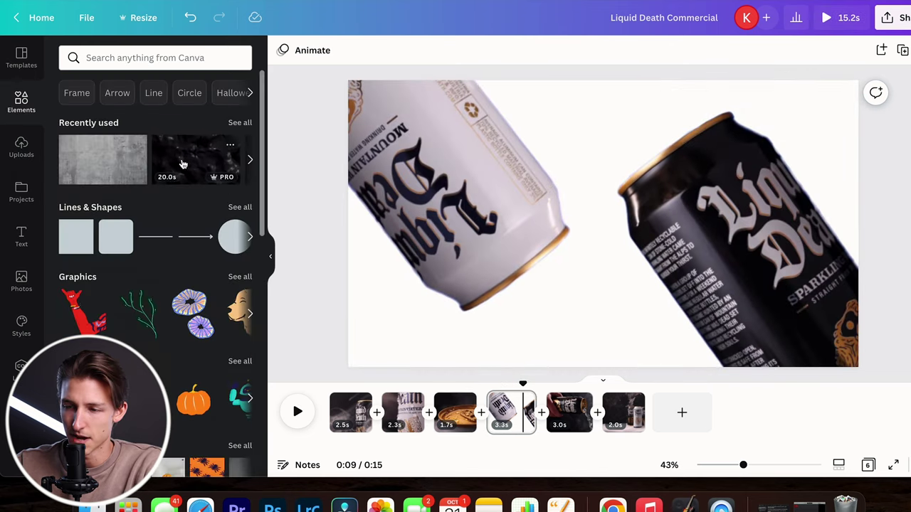
{"action": "left_click_drag", "start_coordinate": [185, 159], "coordinate": [371, 350]}
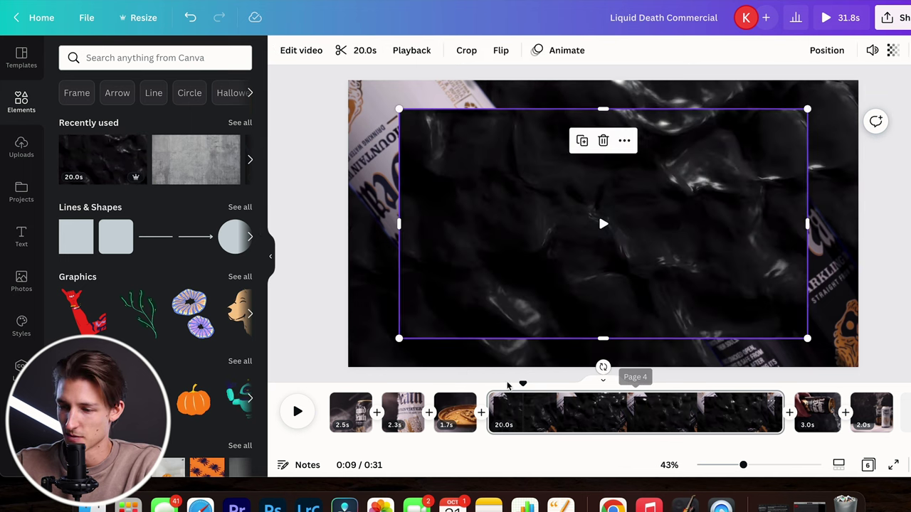
{"action": "left_click_drag", "start_coordinate": [522, 382], "coordinate": [467, 385]}
{"action": "key", "text": "space"}
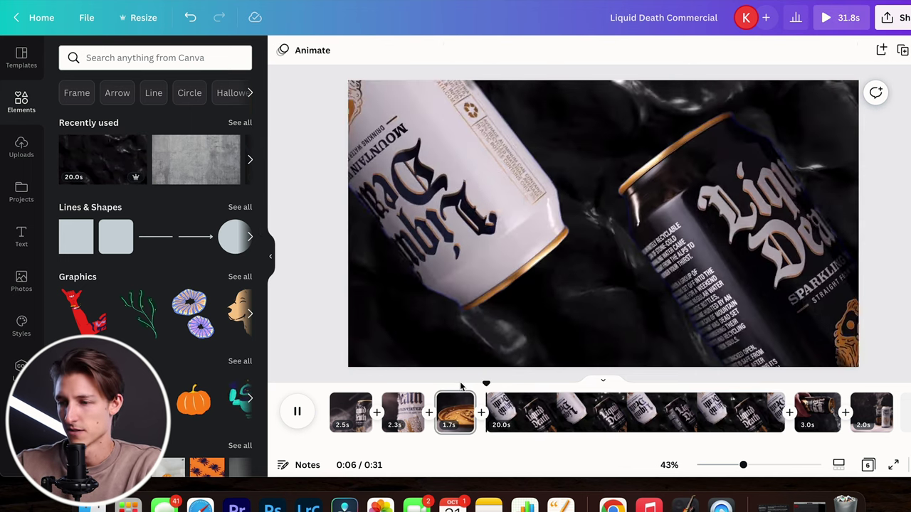
{"action": "key", "text": "space"}
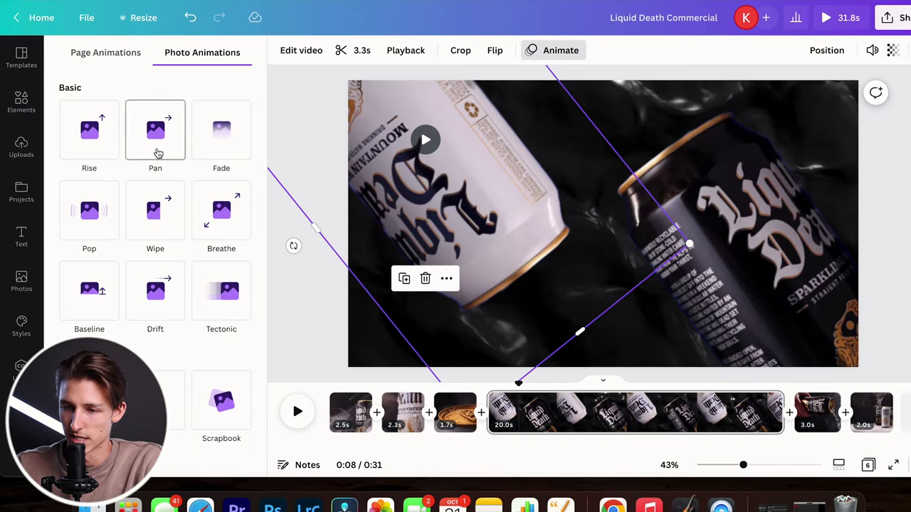
- Give the page 4 can clip a Baseline animation, On enter only, at slower speed
{"action": "left_click", "coordinate": [99, 307]}
{"action": "left_click", "coordinate": [474, 384]}
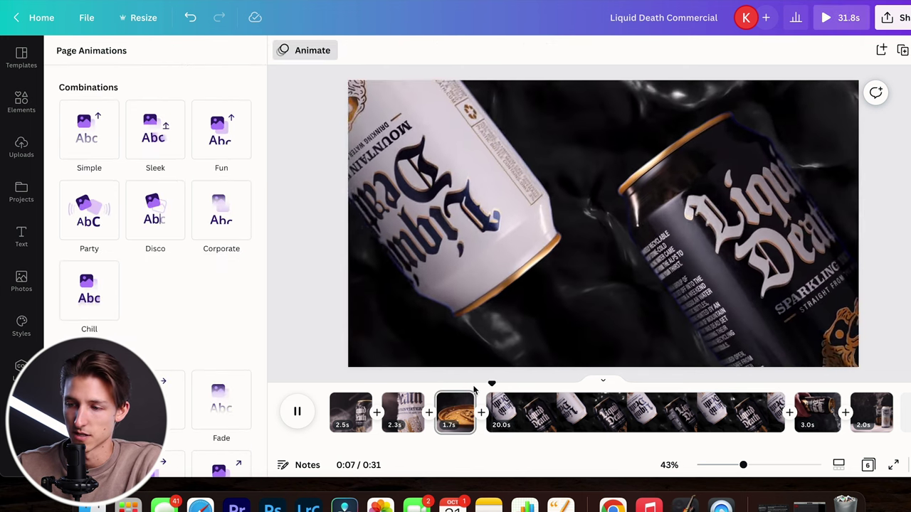
{"action": "left_click", "coordinate": [505, 384]}
{"action": "left_click", "coordinate": [669, 158]}
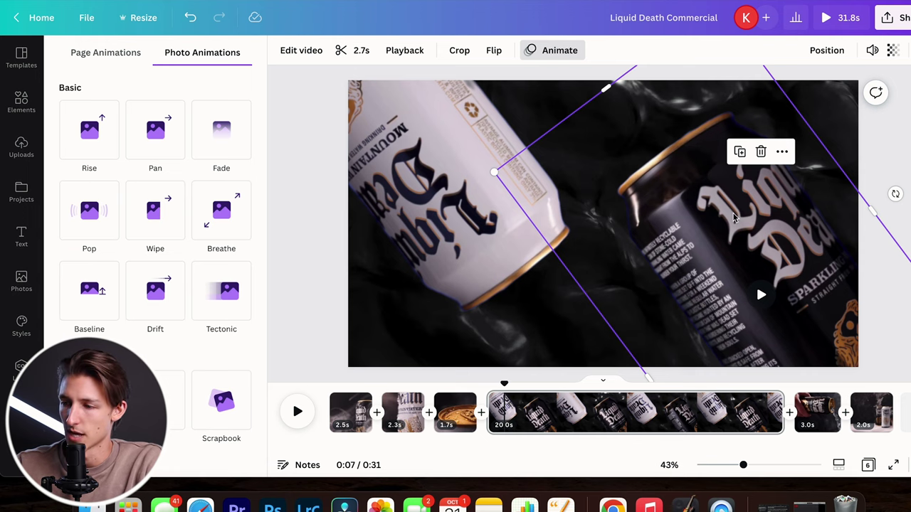
{"action": "left_click", "coordinate": [89, 306]}
{"action": "left_click", "coordinate": [132, 261]}
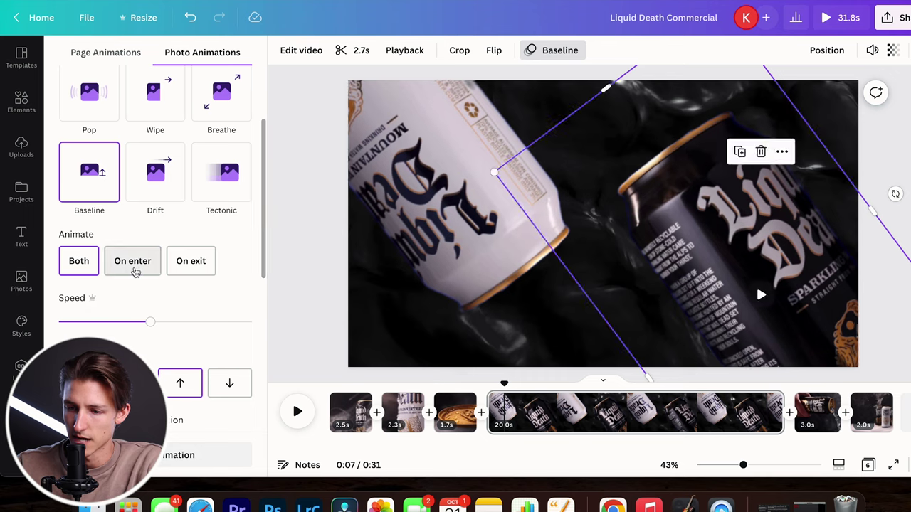
{"action": "left_click_drag", "start_coordinate": [149, 322], "coordinate": [112, 322]}
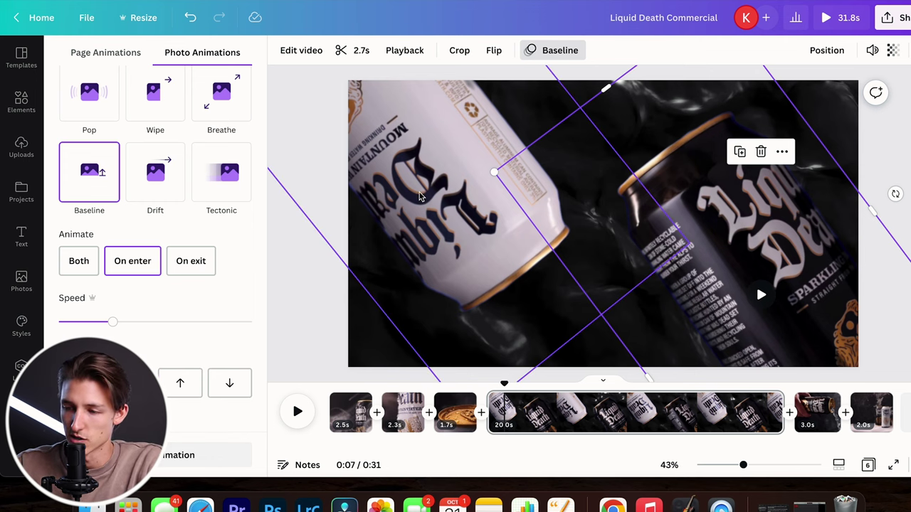
- Preview the animation from the can-lid clip, then trim the start of page 2
{"action": "left_click", "coordinate": [455, 412]}
{"action": "left_click", "coordinate": [299, 411]}
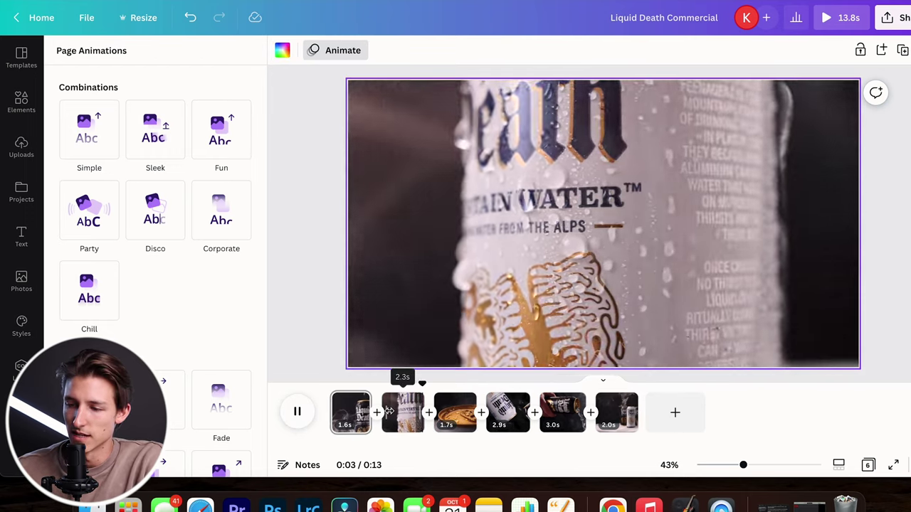
{"action": "left_click_drag", "start_coordinate": [384, 412], "coordinate": [394, 412]}
- Apply the Breathe page animation to page 1 after trying Pop
{"action": "left_click", "coordinate": [343, 414]}
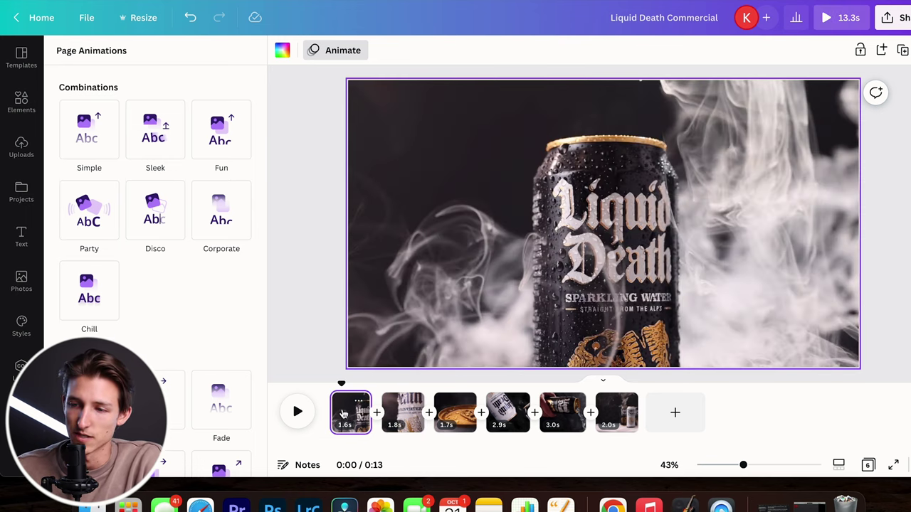
{"action": "scroll", "coordinate": [99, 265], "scroll_direction": "down", "scroll_amount": 3}
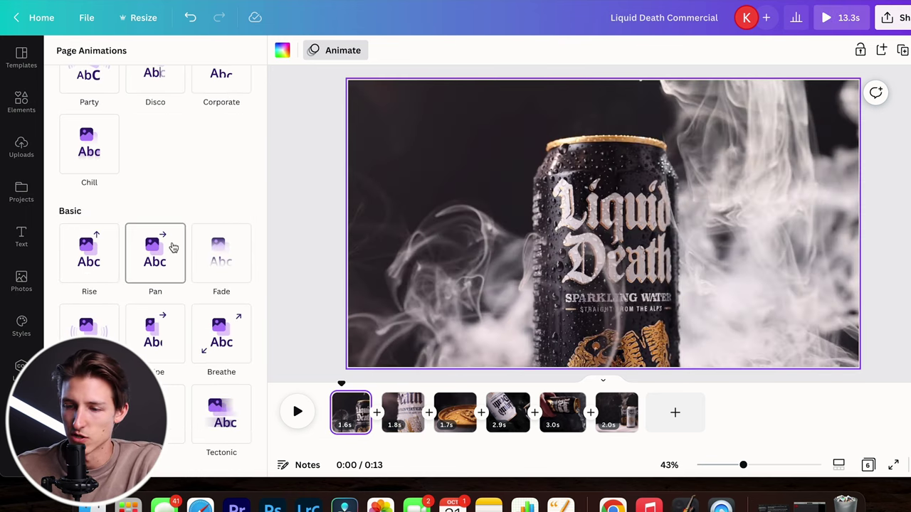
{"action": "left_click", "coordinate": [89, 330]}
{"action": "left_click", "coordinate": [221, 335]}
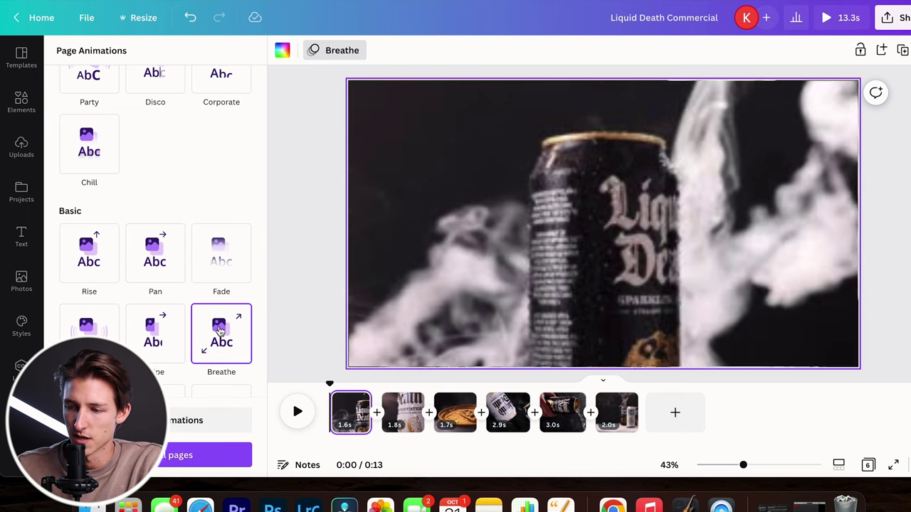
{"action": "scroll", "coordinate": [222, 284], "scroll_direction": "down", "scroll_amount": 3}
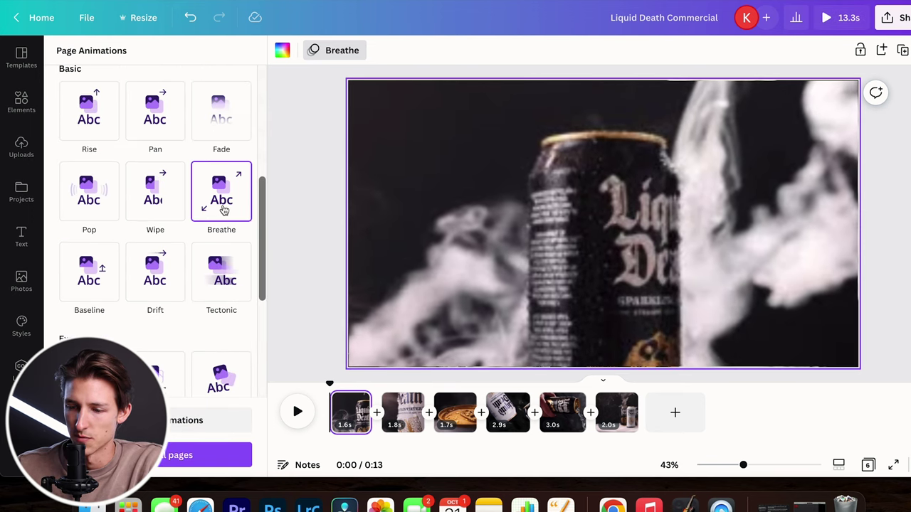
- Apply the Breathe page animation to page 2 as well
{"action": "left_click", "coordinate": [455, 413]}
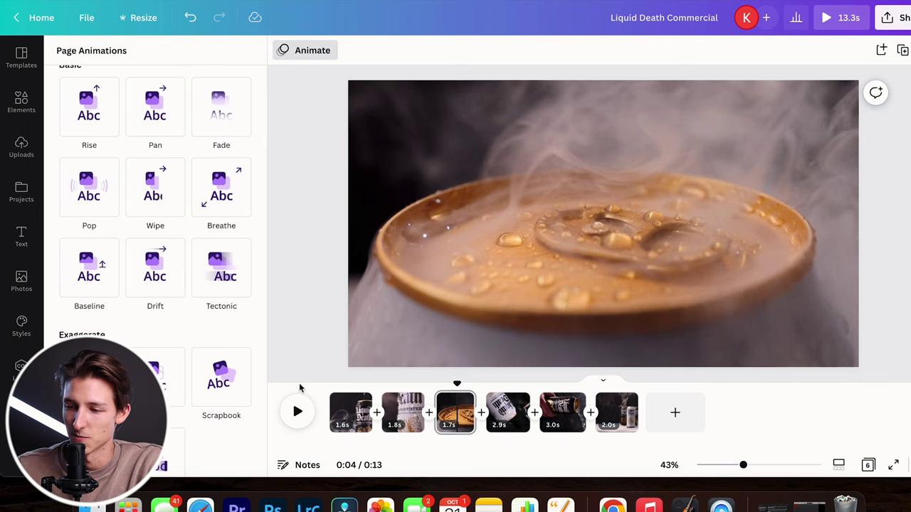
{"action": "left_click", "coordinate": [404, 402]}
{"action": "left_click", "coordinate": [405, 412]}
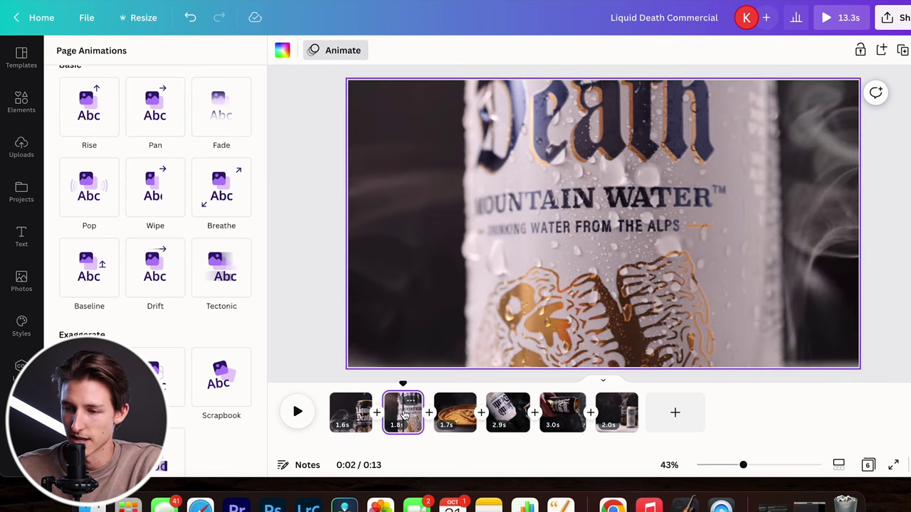
{"action": "left_click", "coordinate": [221, 192]}
{"action": "left_click", "coordinate": [331, 385]}
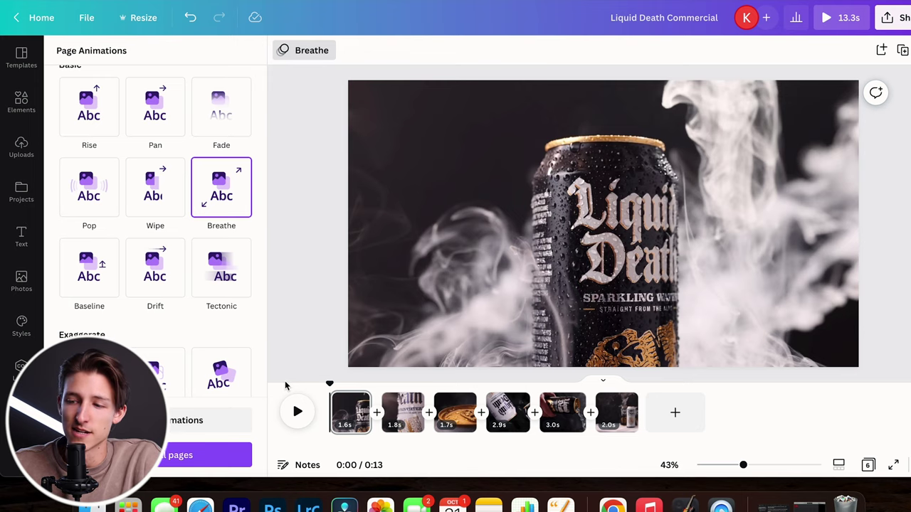
- Search Elements for 'rock' and filter the results to audio tracks
{"action": "left_click", "coordinate": [24, 103]}
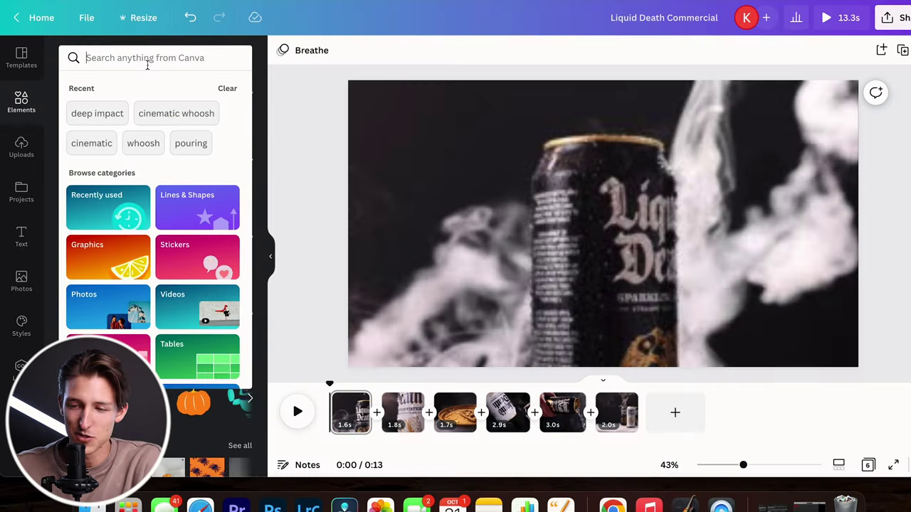
{"action": "type", "text": "rock"}
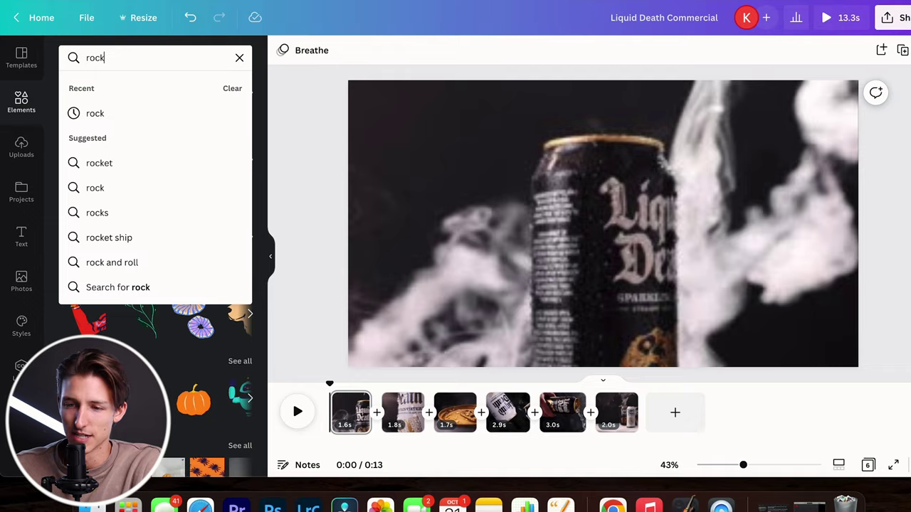
{"action": "key", "text": "Return"}
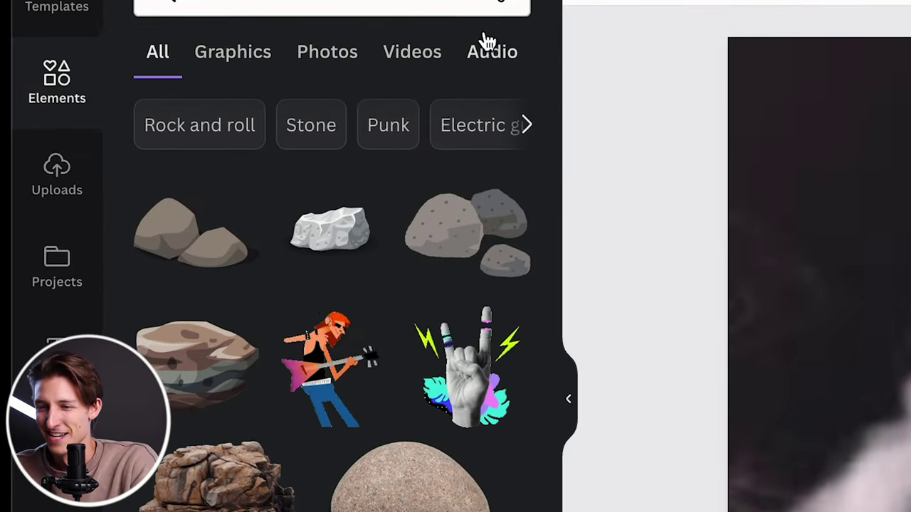
{"action": "left_click", "coordinate": [502, 87]}
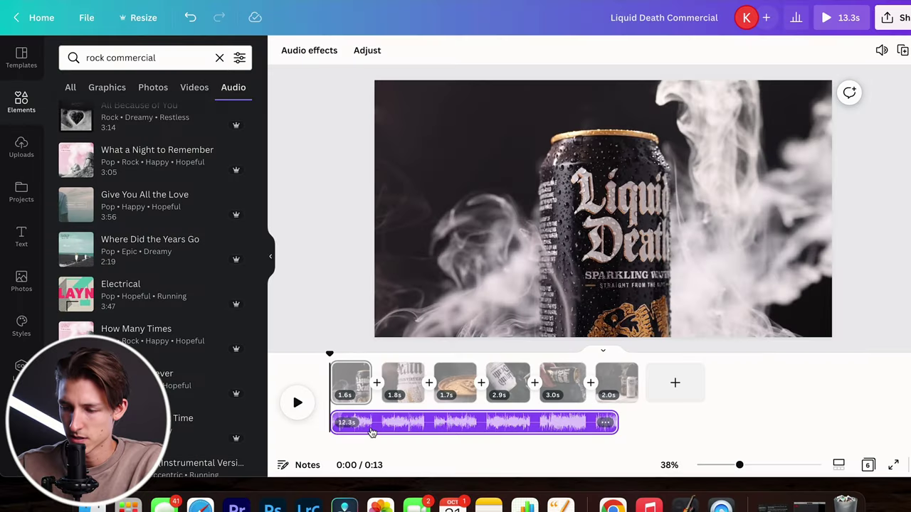
- Preview the commercial with the rock music, then replace the search with 'whoosh'
{"action": "key", "text": "space"}
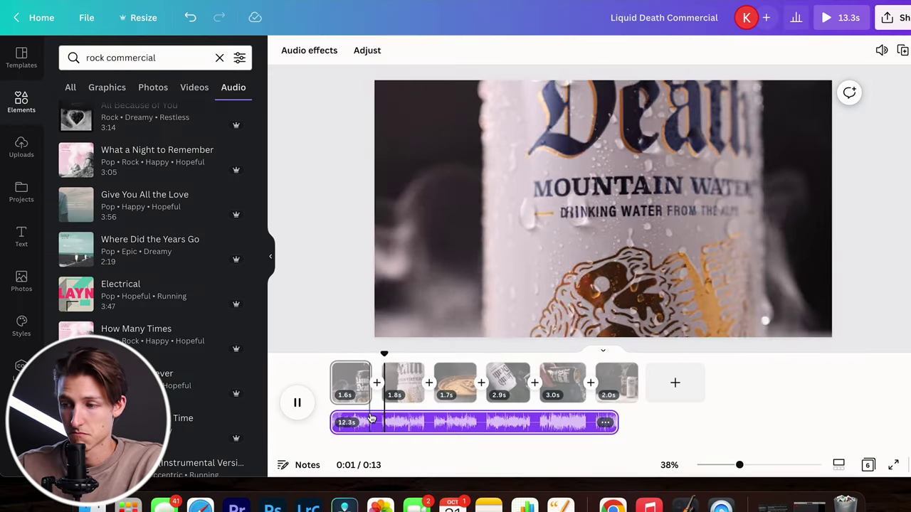
{"action": "key", "text": "space"}
{"action": "left_click", "coordinate": [352, 400]}
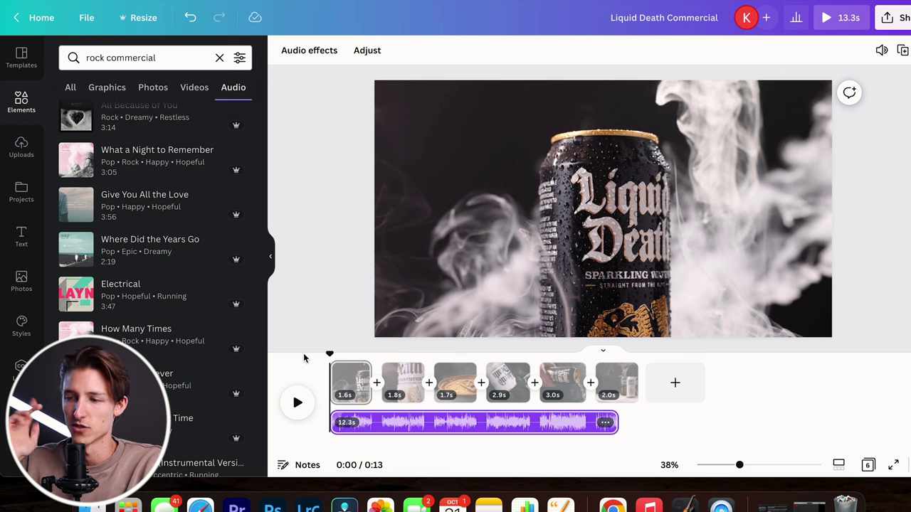
{"action": "key", "text": "space"}
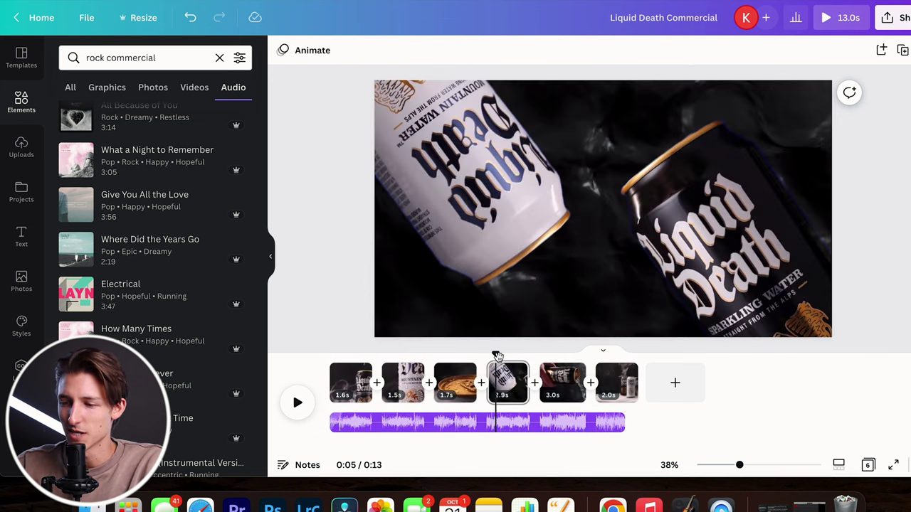
{"action": "left_click_drag", "start_coordinate": [497, 355], "coordinate": [415, 356]}
{"action": "key", "text": "space"}
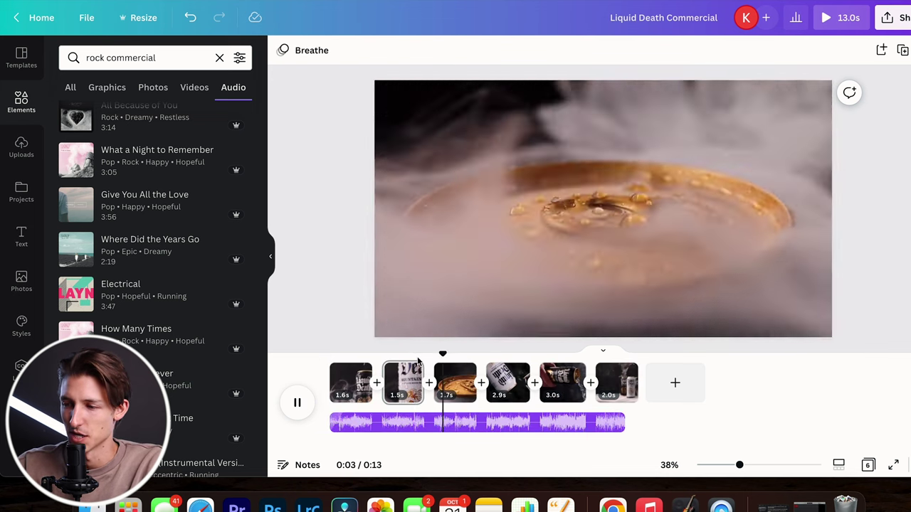
{"action": "triple_click", "coordinate": [142, 57]}
{"action": "type", "text": "whoosh"}
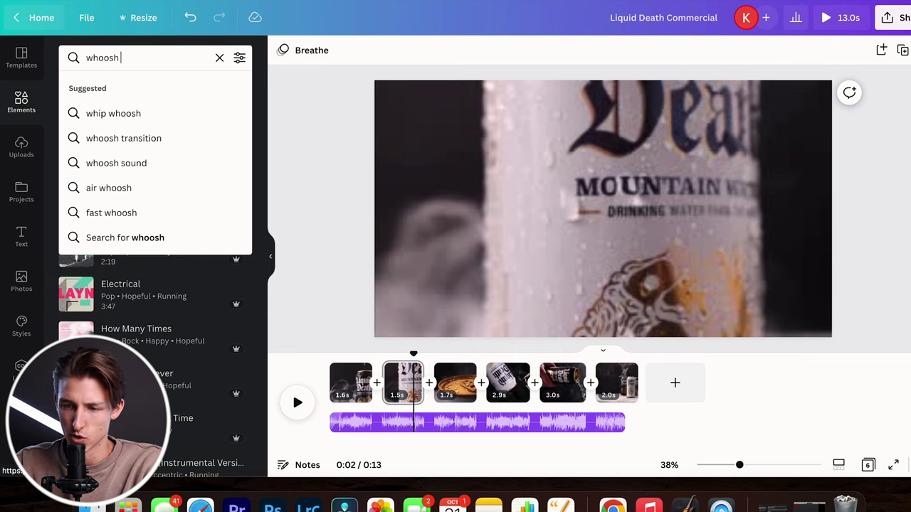
- Add the Whoosh Transition sound with a 1.1s fade-in at volume 52 and review its timing
{"action": "left_click", "coordinate": [137, 163]}
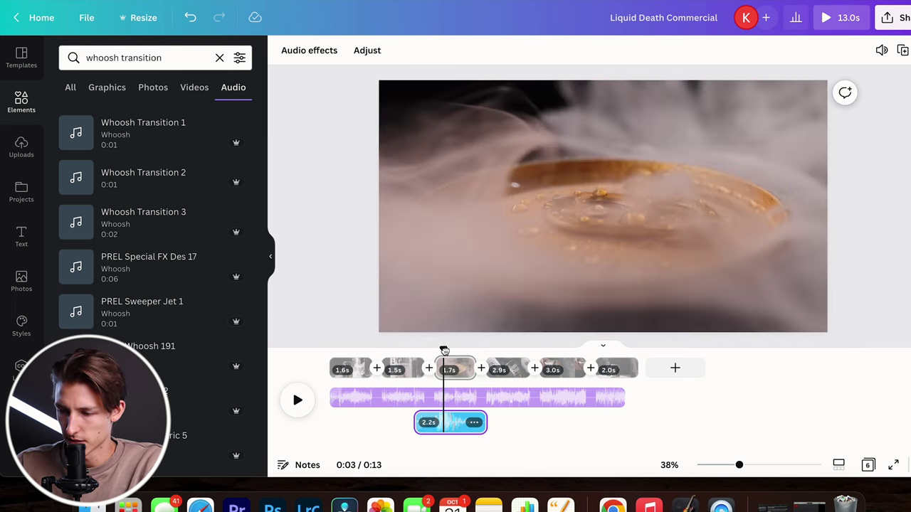
{"action": "left_click_drag", "start_coordinate": [444, 351], "coordinate": [400, 350]}
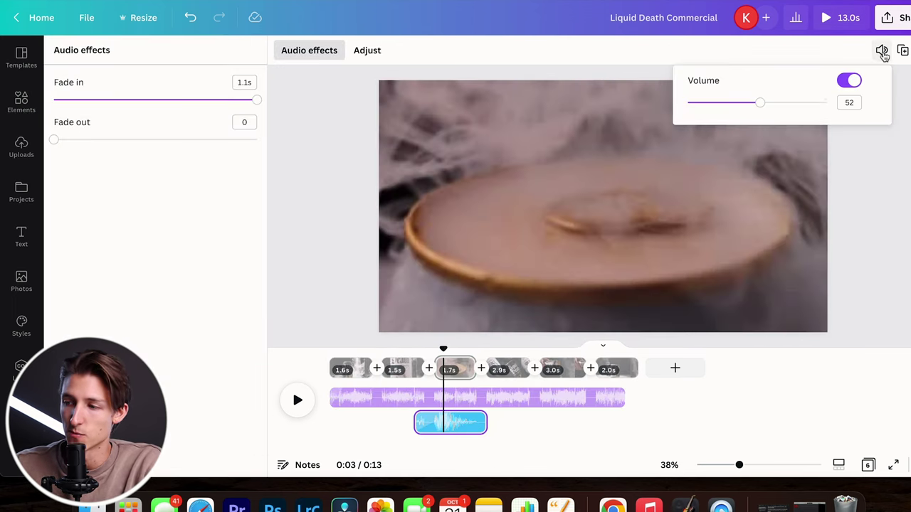
{"action": "left_click", "coordinate": [884, 50]}
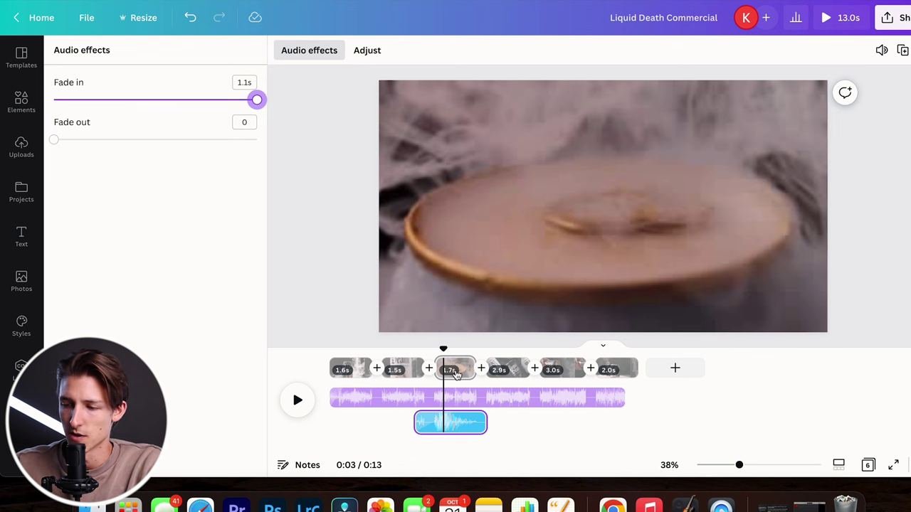
{"action": "left_click_drag", "start_coordinate": [444, 351], "coordinate": [406, 348]}
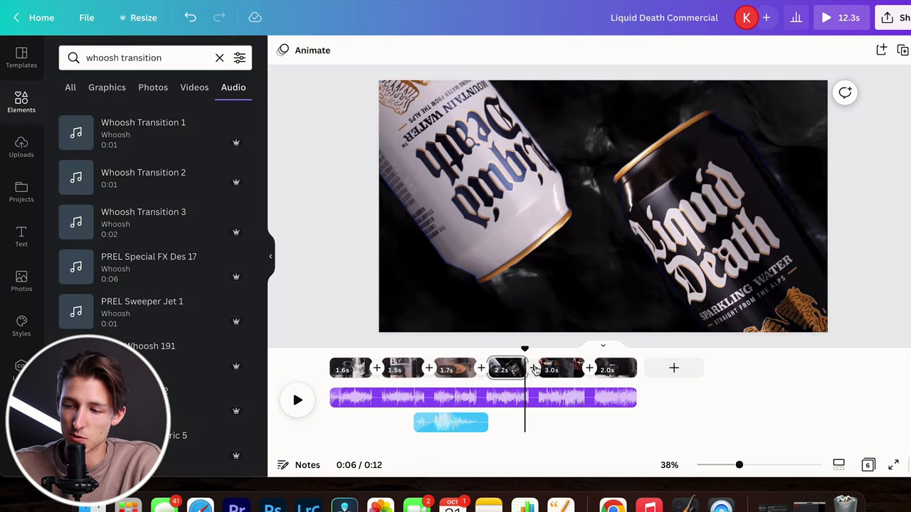
{"action": "left_click", "coordinate": [535, 369]}
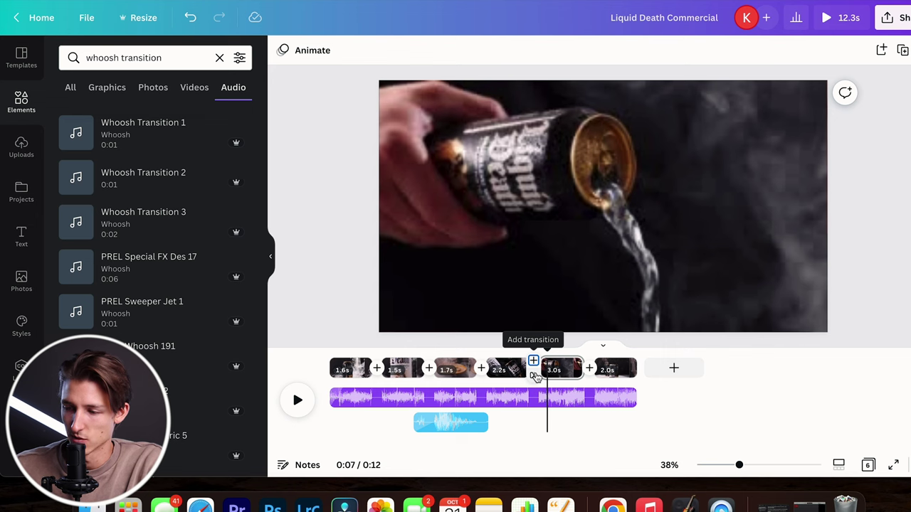
- Insert a 0.5-second Line Wipe transition between clips 4 and 5 and preview it
{"action": "left_click", "coordinate": [534, 373]}
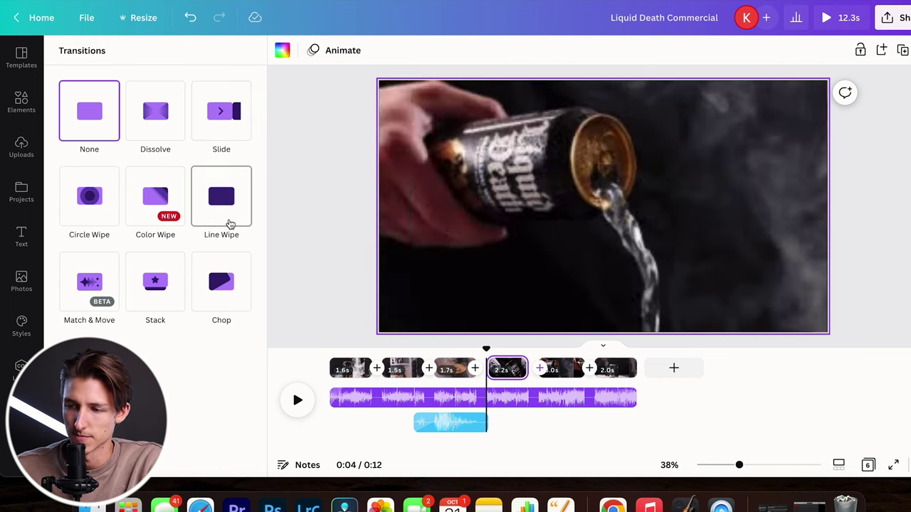
{"action": "left_click", "coordinate": [226, 204]}
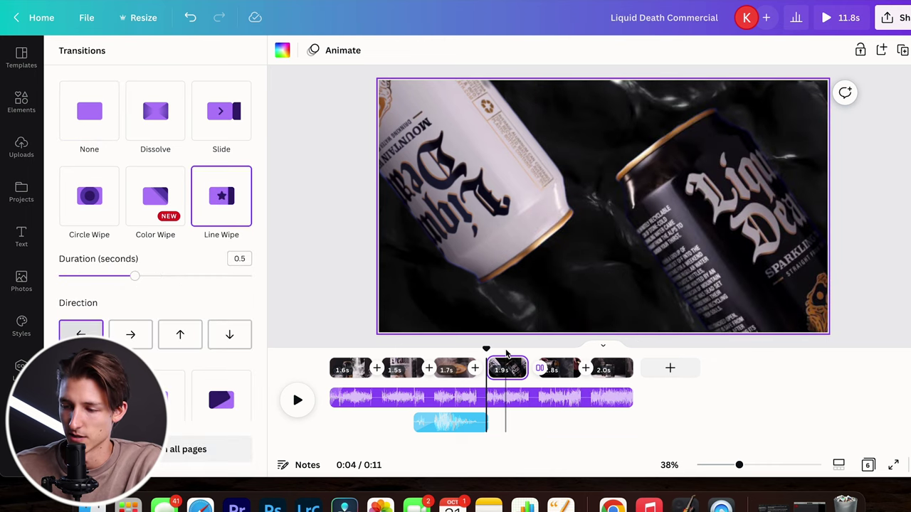
{"action": "key", "text": "space"}
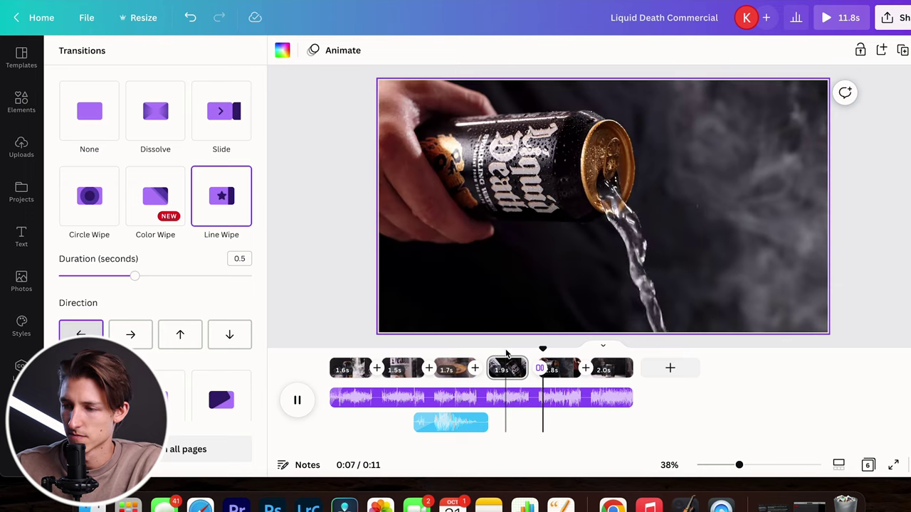
{"action": "key", "text": "space"}
{"action": "key", "text": "Escape"}
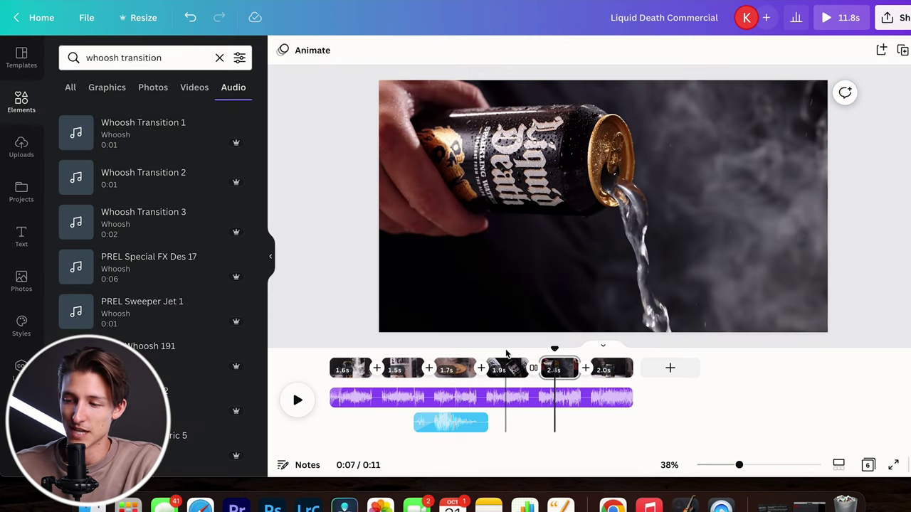
{"action": "left_click_drag", "start_coordinate": [558, 346], "coordinate": [506, 347]}
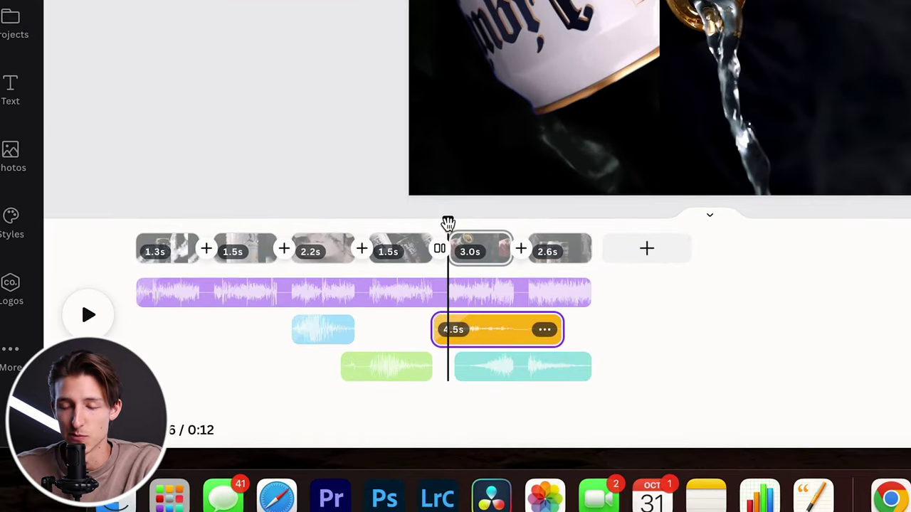
- Review the edit's sounds, then open the colour adjustments for the opening smoke video
{"action": "key", "text": "space"}
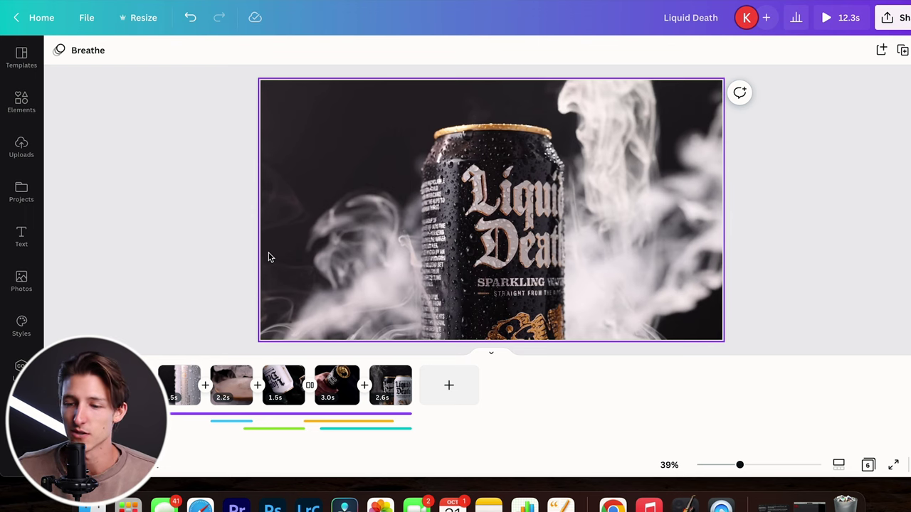
{"action": "left_click", "coordinate": [399, 206]}
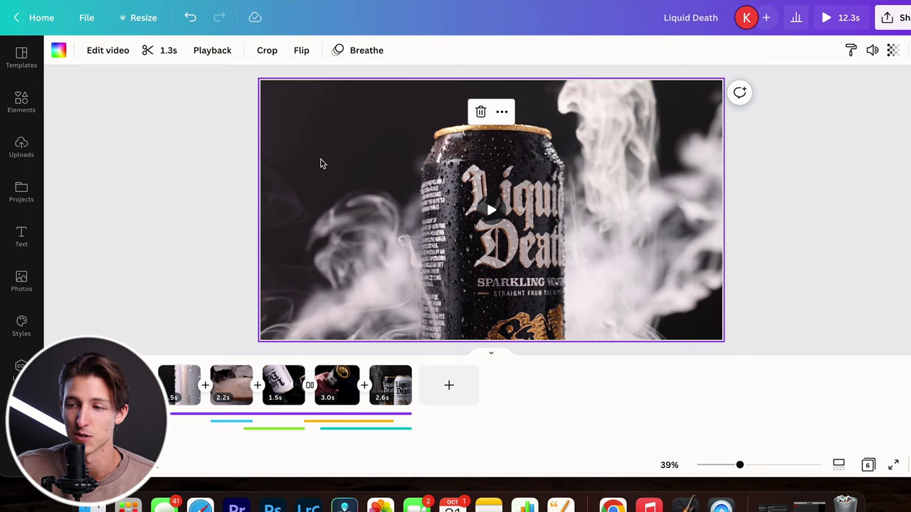
{"action": "left_click", "coordinate": [108, 51]}
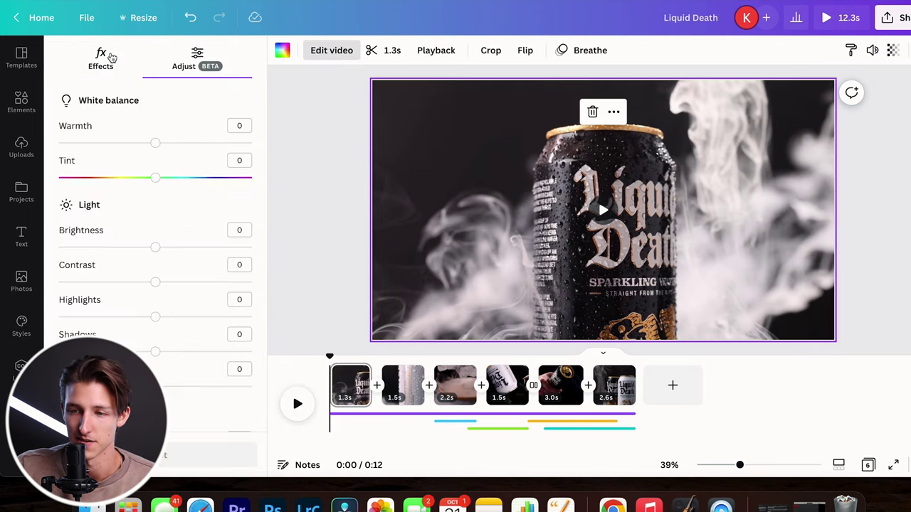
{"action": "scroll", "coordinate": [179, 150], "scroll_direction": "down", "scroll_amount": 3}
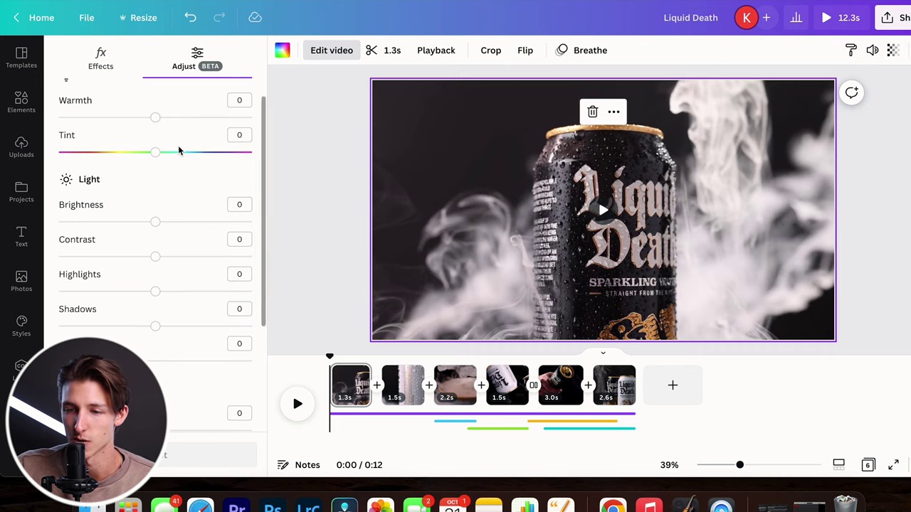
{"action": "scroll", "coordinate": [179, 150], "scroll_direction": "down", "scroll_amount": 3}
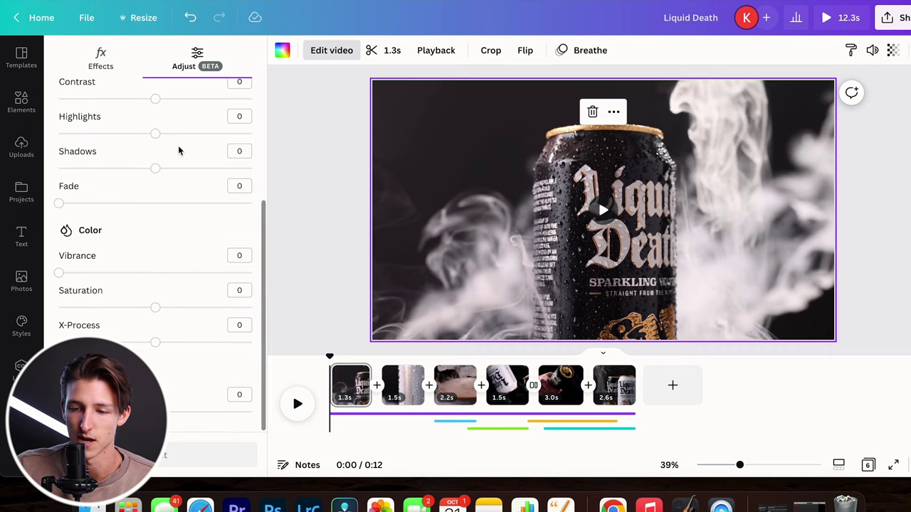
{"action": "scroll", "coordinate": [205, 291], "scroll_direction": "up", "scroll_amount": 3}
- Raise contrast and X-Process on the smoke shot and set the pouring shot's warmth to 13
{"action": "left_click_drag", "start_coordinate": [155, 236], "coordinate": [177, 240]}
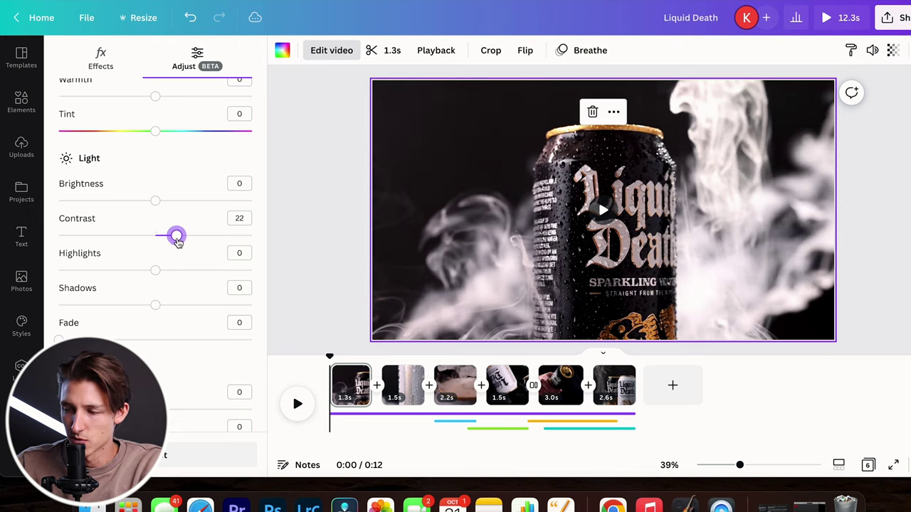
{"action": "mouse_move", "coordinate": [155, 304]}
{"action": "left_mouse_down"}
{"action": "mouse_move", "coordinate": [144, 305]}
{"action": "mouse_move", "coordinate": [195, 306]}
{"action": "mouse_move", "coordinate": [95, 305]}
{"action": "mouse_move", "coordinate": [157, 311]}
{"action": "mouse_move", "coordinate": [143, 307]}
{"action": "left_mouse_up"}
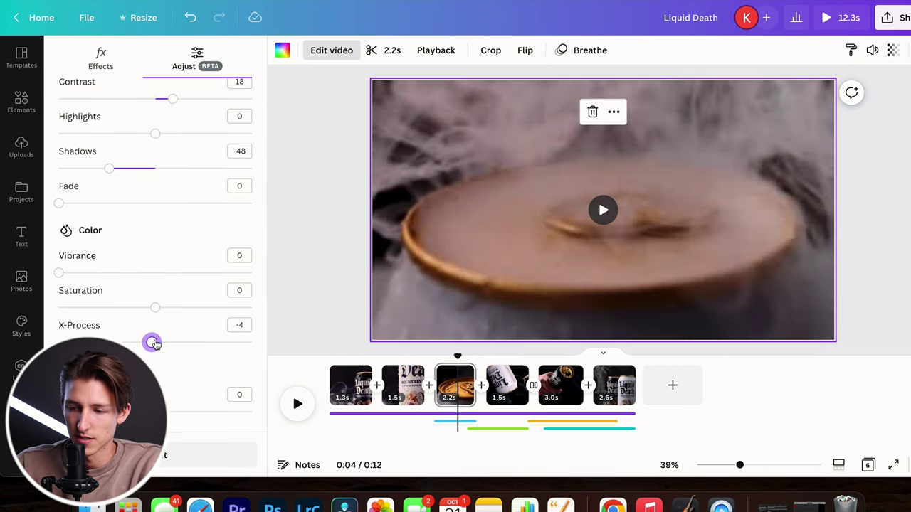
{"action": "left_click_drag", "start_coordinate": [150, 342], "coordinate": [171, 345]}
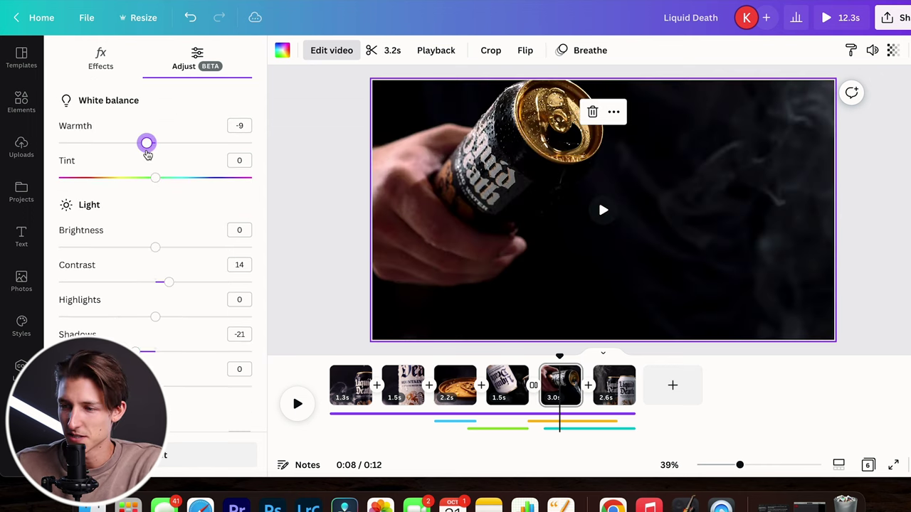
{"action": "left_click_drag", "start_coordinate": [147, 158], "coordinate": [169, 160]}
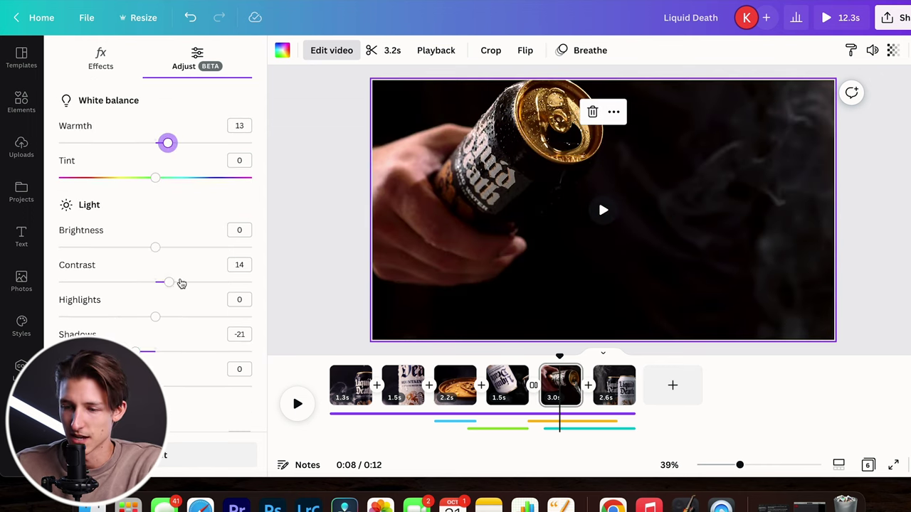
{"action": "scroll", "coordinate": [170, 404], "scroll_direction": "down", "scroll_amount": 4}
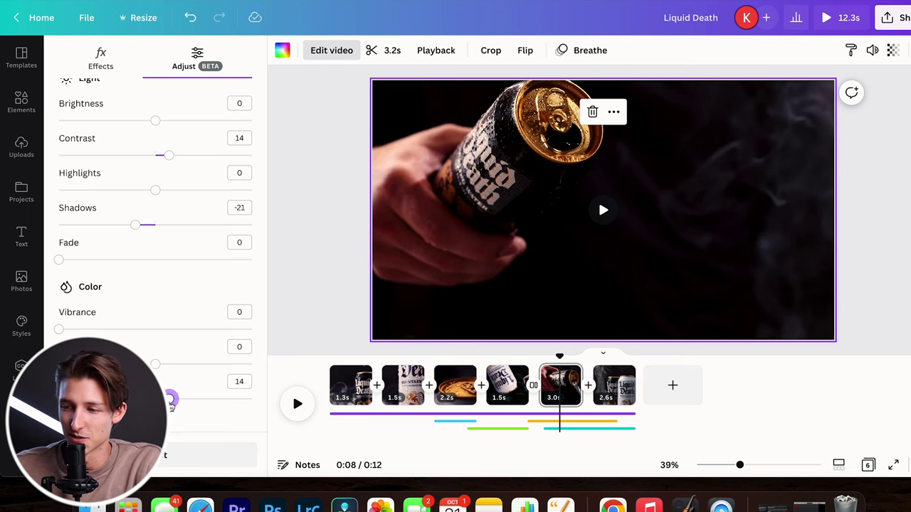
- Play the colour-corrected clips from clip 4 and stop on the final three-can shot
{"action": "left_click_drag", "start_coordinate": [560, 356], "coordinate": [503, 358]}
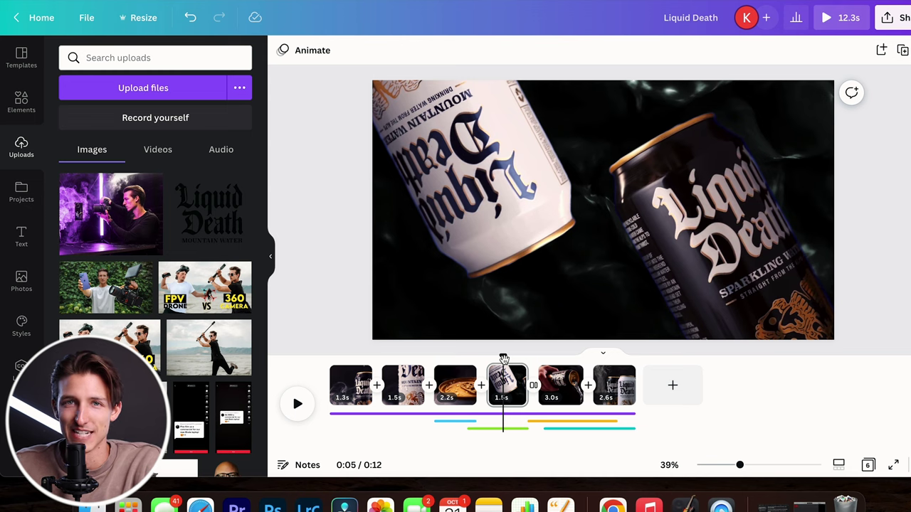
{"action": "key", "text": "space"}
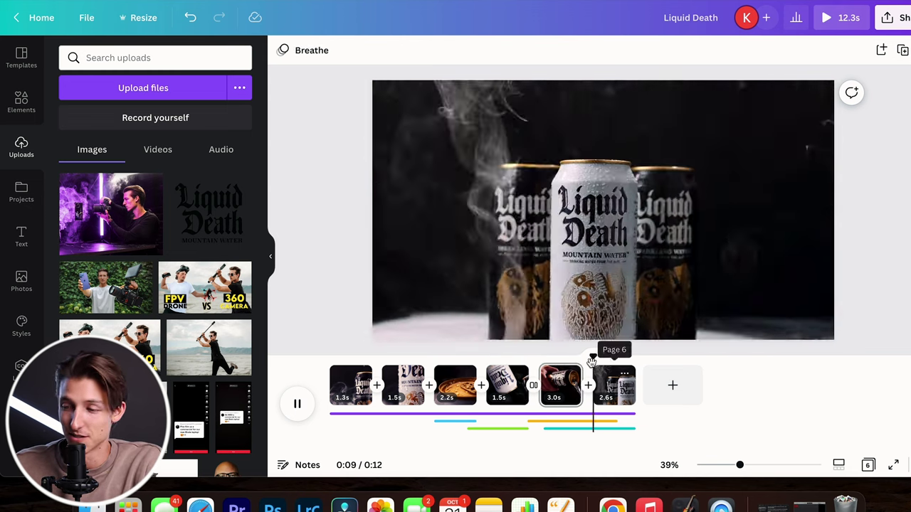
{"action": "left_click", "coordinate": [612, 388]}
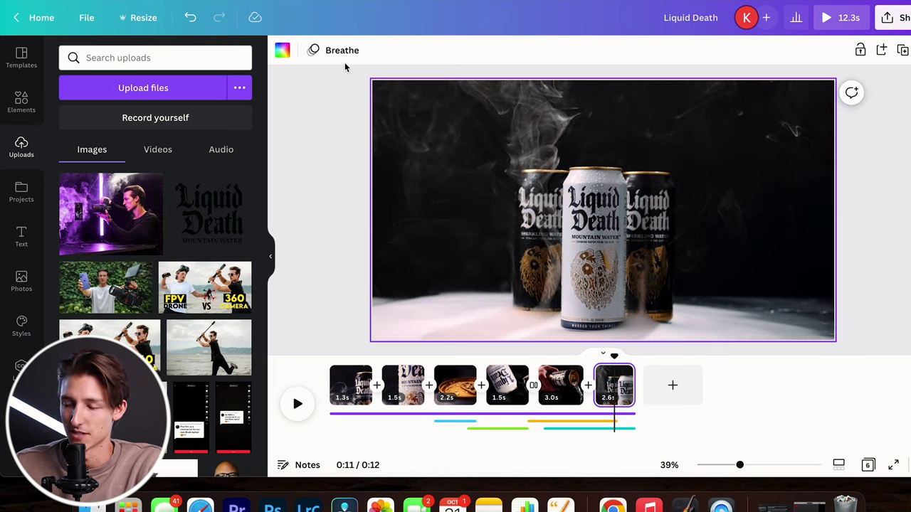